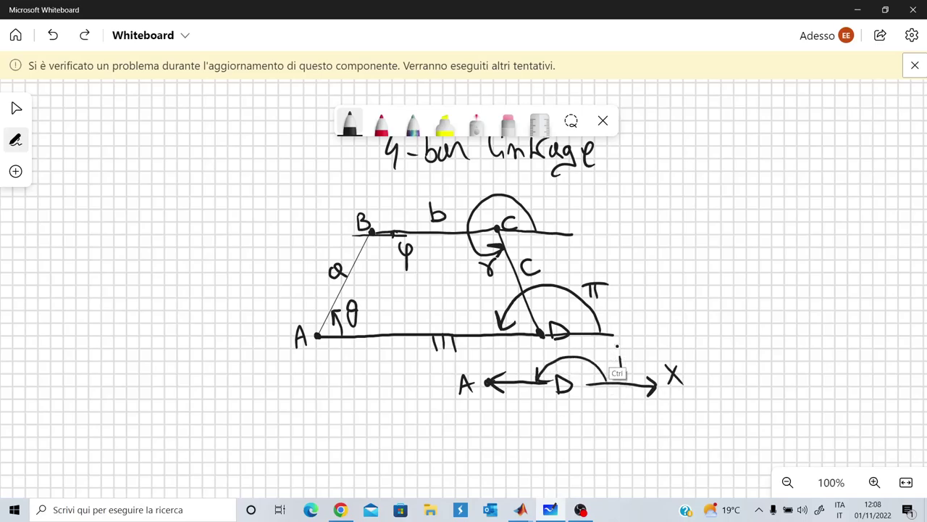
{"action": "key", "text": "ctrl+z"}
{"action": "key", "text": "ctrl+z"}
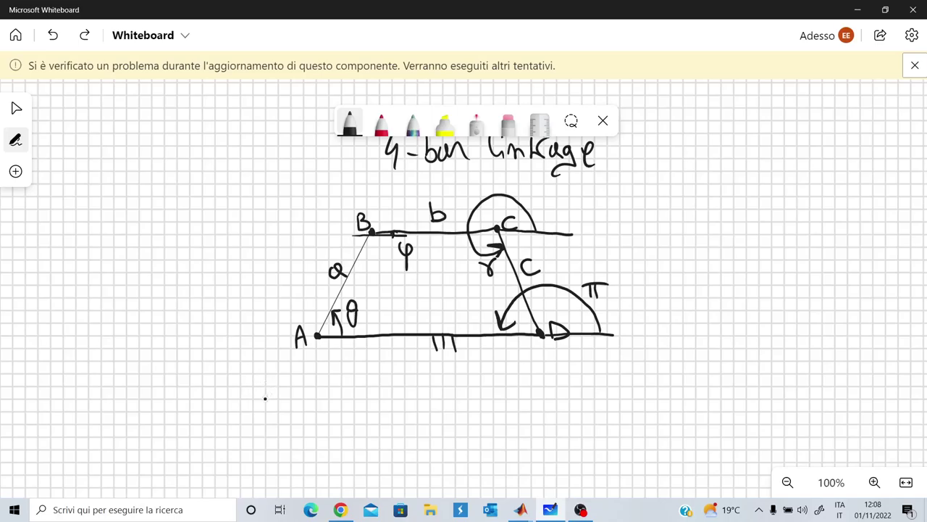
Write the parameter list 'a, b, c, d' below point A.
{"action": "left_click_drag", "start_coordinate": [286, 383], "coordinate": [311, 407]}
{"action": "mouse_move", "coordinate": [332, 369]}
{"action": "left_mouse_down"}
{"action": "mouse_move", "coordinate": [334, 393]}
{"action": "mouse_move", "coordinate": [384, 399]}
{"action": "left_mouse_up"}
{"action": "mouse_move", "coordinate": [399, 393]}
{"action": "left_mouse_down"}
{"action": "mouse_move", "coordinate": [399, 406]}
{"action": "mouse_move", "coordinate": [423, 397]}
{"action": "left_mouse_up"}
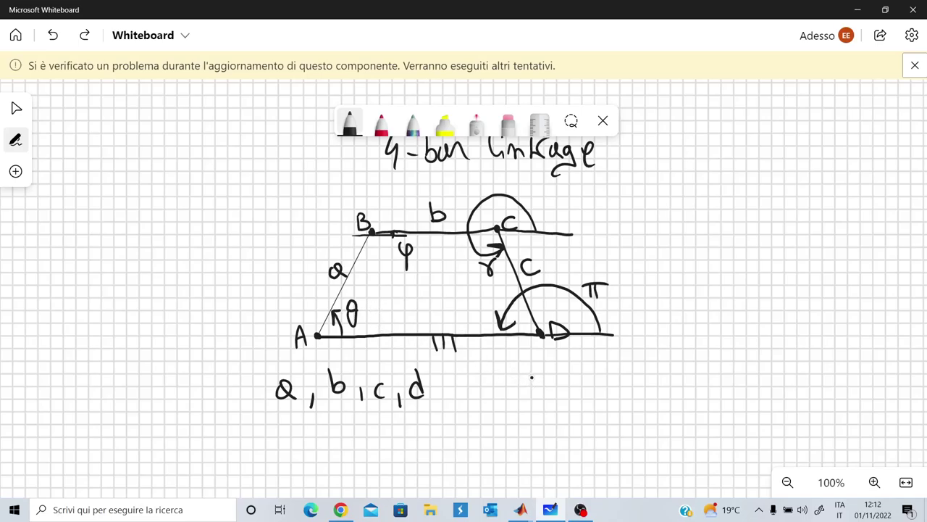
Start the DOF count as '3·4', undoing stray strokes along AD and below φ.
{"action": "left_click_drag", "start_coordinate": [518, 371], "coordinate": [521, 389]}
{"action": "left_click", "coordinate": [548, 381]}
{"action": "left_click_drag", "start_coordinate": [569, 364], "coordinate": [572, 377]}
{"action": "left_click_drag", "start_coordinate": [572, 364], "coordinate": [573, 393]}
{"action": "mouse_move", "coordinate": [359, 318]}
{"action": "left_mouse_down"}
{"action": "mouse_move", "coordinate": [319, 334]}
{"action": "mouse_move", "coordinate": [364, 355]}
{"action": "mouse_move", "coordinate": [510, 360]}
{"action": "mouse_move", "coordinate": [527, 351]}
{"action": "mouse_move", "coordinate": [473, 322]}
{"action": "mouse_move", "coordinate": [341, 311]}
{"action": "left_mouse_up"}
{"action": "left_click_drag", "start_coordinate": [402, 335], "coordinate": [402, 358]}
{"action": "key", "text": "ctrl+z"}
{"action": "key", "text": "ctrl+z"}
{"action": "key", "text": "ctrl+z"}
{"action": "left_click_drag", "start_coordinate": [414, 285], "coordinate": [413, 322]}
{"action": "left_click_drag", "start_coordinate": [406, 310], "coordinate": [422, 309]}
{"action": "key", "text": "ctrl+z"}
{"action": "key", "text": "ctrl+z"}
Erase the misplaced 4 and rewrite the expression as '3·(4−1) −' in black pen.
{"action": "left_click", "coordinate": [507, 122]}
{"action": "mouse_move", "coordinate": [565, 384]}
{"action": "left_mouse_down"}
{"action": "mouse_move", "coordinate": [568, 368]}
{"action": "mouse_move", "coordinate": [558, 392]}
{"action": "mouse_move", "coordinate": [578, 379]}
{"action": "left_mouse_up"}
{"action": "left_click", "coordinate": [349, 123]}
{"action": "mouse_move", "coordinate": [578, 369]}
{"action": "left_mouse_down"}
{"action": "mouse_move", "coordinate": [577, 388]}
{"action": "mouse_move", "coordinate": [594, 375]}
{"action": "mouse_move", "coordinate": [629, 384]}
{"action": "left_mouse_up"}
{"action": "left_click_drag", "start_coordinate": [627, 355], "coordinate": [636, 390]}
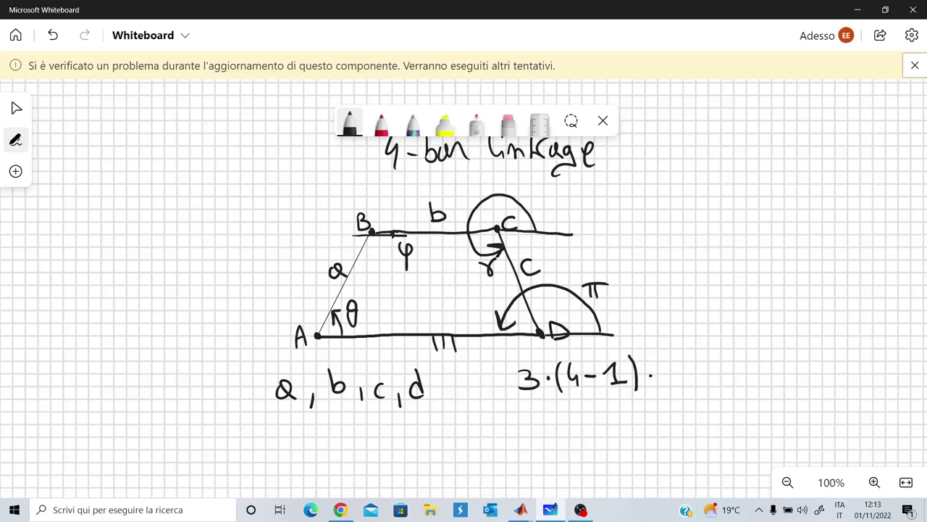
{"action": "left_click_drag", "start_coordinate": [651, 372], "coordinate": [677, 372]}
{"action": "left_click", "coordinate": [371, 230]}
Write the second term '2·4' after the minus sign.
{"action": "mouse_move", "coordinate": [691, 364]}
{"action": "left_mouse_down"}
{"action": "mouse_move", "coordinate": [705, 358]}
{"action": "mouse_move", "coordinate": [716, 376]}
{"action": "left_mouse_up"}
{"action": "left_click_drag", "start_coordinate": [743, 360], "coordinate": [754, 375]}
{"action": "left_click_drag", "start_coordinate": [758, 365], "coordinate": [757, 386]}
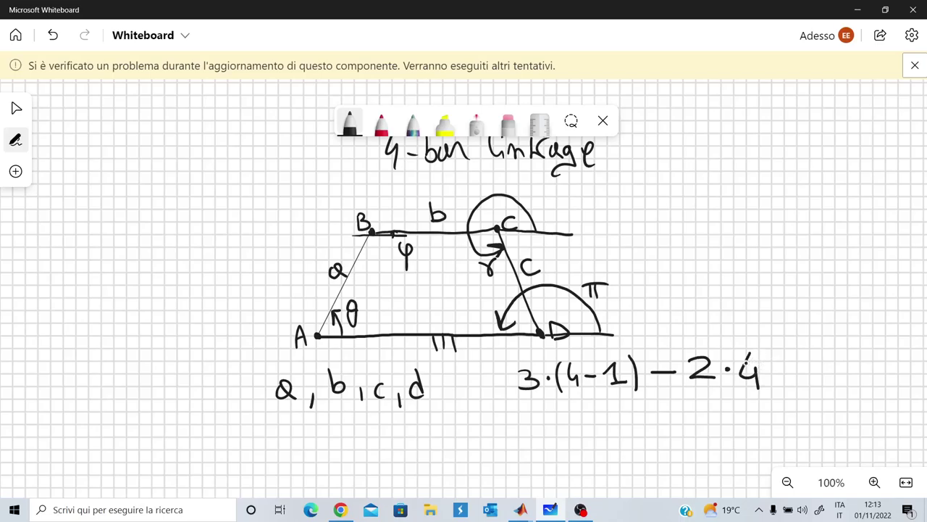
Brace the two terms as 9 and 8 and finish the count with '= 1'.
{"action": "mouse_move", "coordinate": [514, 391]}
{"action": "left_mouse_down"}
{"action": "mouse_move", "coordinate": [555, 412]}
{"action": "mouse_move", "coordinate": [637, 406]}
{"action": "left_mouse_up"}
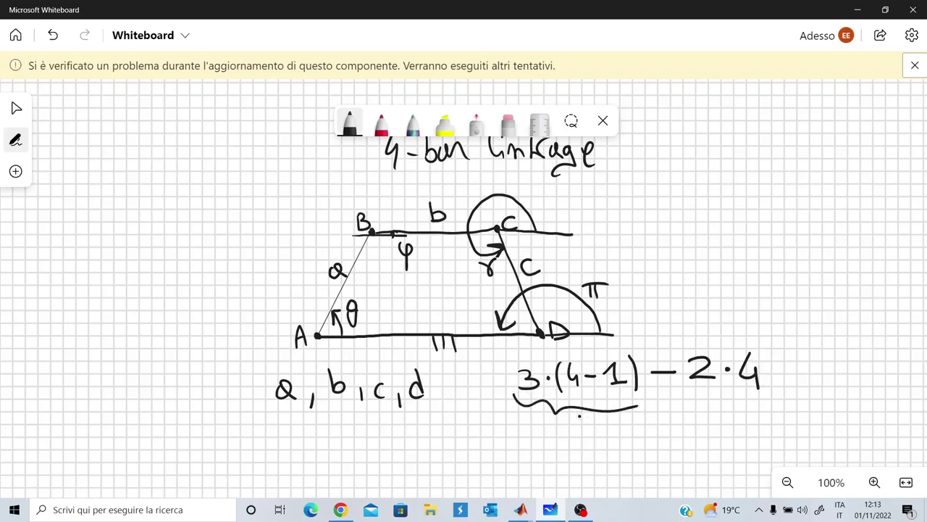
{"action": "left_click_drag", "start_coordinate": [556, 428], "coordinate": [556, 452]}
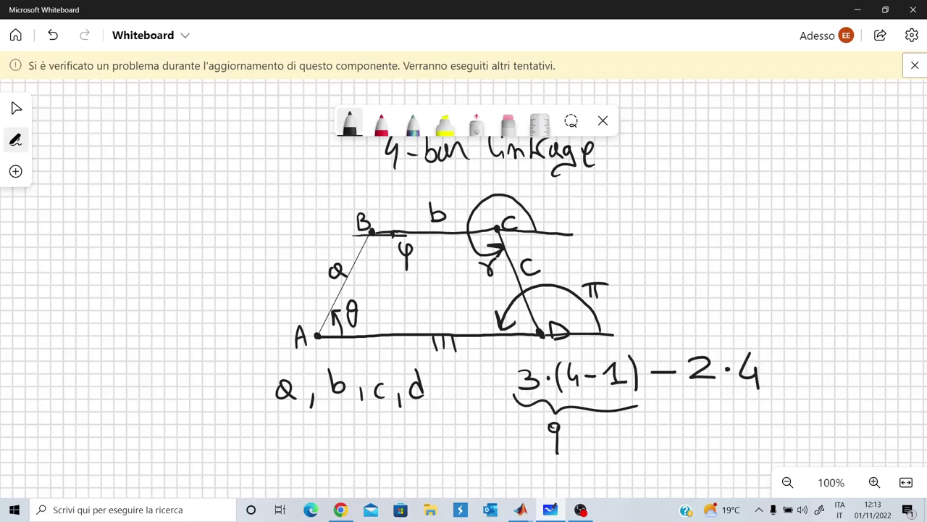
{"action": "mouse_move", "coordinate": [689, 377]}
{"action": "left_mouse_down"}
{"action": "mouse_move", "coordinate": [732, 391]}
{"action": "mouse_move", "coordinate": [762, 387]}
{"action": "left_mouse_up"}
{"action": "mouse_move", "coordinate": [730, 400]}
{"action": "left_mouse_down"}
{"action": "mouse_move", "coordinate": [725, 410]}
{"action": "mouse_move", "coordinate": [732, 403]}
{"action": "left_mouse_up"}
{"action": "left_click_drag", "start_coordinate": [780, 366], "coordinate": [795, 370]}
{"action": "mouse_move", "coordinate": [812, 362]}
{"action": "left_mouse_down"}
{"action": "mouse_move", "coordinate": [826, 352]}
{"action": "mouse_move", "coordinate": [840, 373]}
{"action": "left_mouse_up"}
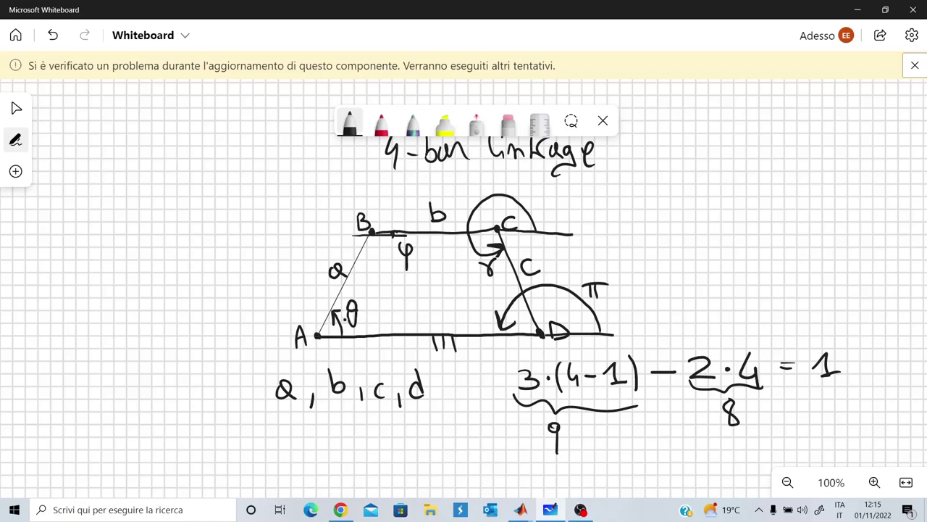
{"action": "mouse_move", "coordinate": [360, 295]}
{"action": "left_mouse_down"}
{"action": "mouse_move", "coordinate": [340, 330]}
{"action": "mouse_move", "coordinate": [361, 295]}
{"action": "left_mouse_up"}
{"action": "key", "text": "ctrl+z"}
Write 'θ = θ(t)' at the far left of the canvas.
{"action": "left_click", "coordinate": [352, 294]}
{"action": "mouse_move", "coordinate": [355, 295]}
{"action": "left_mouse_down"}
{"action": "mouse_move", "coordinate": [333, 310]}
{"action": "mouse_move", "coordinate": [369, 298]}
{"action": "left_mouse_up"}
{"action": "key", "text": "ctrl+z"}
{"action": "mouse_move", "coordinate": [133, 170]}
{"action": "left_mouse_down"}
{"action": "mouse_move", "coordinate": [138, 193]}
{"action": "mouse_move", "coordinate": [150, 173]}
{"action": "mouse_move", "coordinate": [174, 186]}
{"action": "left_mouse_up"}
{"action": "mouse_move", "coordinate": [157, 179]}
{"action": "left_mouse_down"}
{"action": "mouse_move", "coordinate": [204, 157]}
{"action": "mouse_move", "coordinate": [190, 173]}
{"action": "left_mouse_up"}
{"action": "mouse_move", "coordinate": [219, 154]}
{"action": "left_mouse_down"}
{"action": "mouse_move", "coordinate": [218, 193]}
{"action": "mouse_move", "coordinate": [236, 187]}
{"action": "left_mouse_up"}
{"action": "mouse_move", "coordinate": [223, 173]}
{"action": "left_mouse_down"}
{"action": "mouse_move", "coordinate": [242, 173]}
{"action": "mouse_move", "coordinate": [246, 191]}
{"action": "left_mouse_up"}
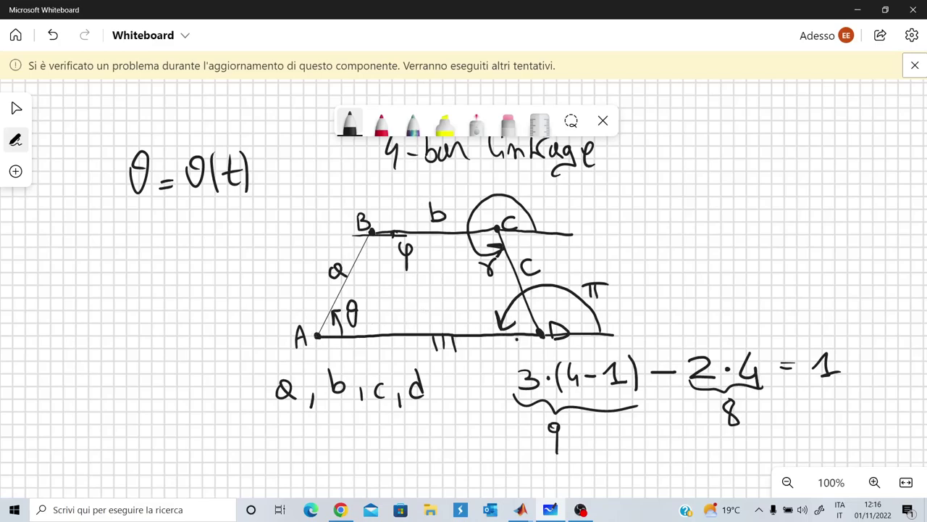
Label the base link AD as 'd', undoing stray circles and underlines.
{"action": "left_click_drag", "start_coordinate": [426, 295], "coordinate": [419, 323]}
{"action": "mouse_move", "coordinate": [427, 294]}
{"action": "left_mouse_down"}
{"action": "mouse_move", "coordinate": [395, 301]}
{"action": "mouse_move", "coordinate": [424, 348]}
{"action": "left_mouse_up"}
{"action": "key", "text": "ctrl+z"}
{"action": "left_click_drag", "start_coordinate": [407, 253], "coordinate": [407, 270]}
{"action": "left_click_drag", "start_coordinate": [122, 203], "coordinate": [247, 202]}
{"action": "key", "text": "ctrl+z"}
{"action": "left_click_drag", "start_coordinate": [132, 202], "coordinate": [246, 211]}
{"action": "key", "text": "ctrl+z"}
{"action": "mouse_move", "coordinate": [511, 203]}
{"action": "left_mouse_down"}
{"action": "mouse_move", "coordinate": [605, 264]}
{"action": "mouse_move", "coordinate": [514, 201]}
{"action": "left_mouse_up"}
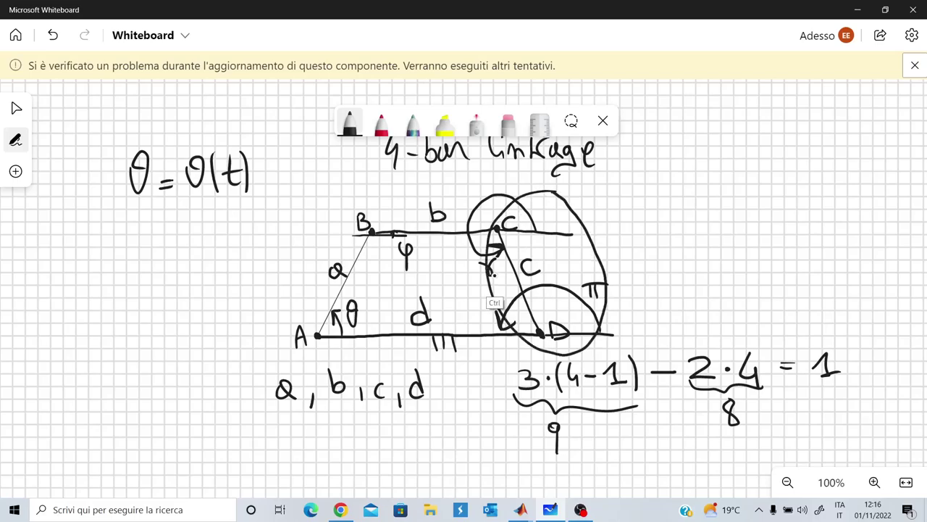
{"action": "key", "text": "ctrl+z"}
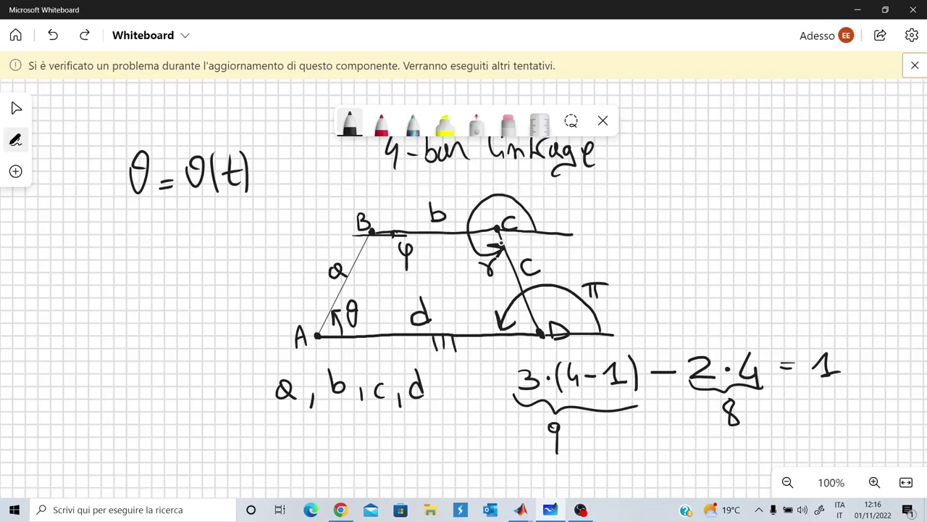
{"action": "mouse_move", "coordinate": [487, 252]}
{"action": "left_mouse_down"}
{"action": "mouse_move", "coordinate": [502, 271]}
{"action": "mouse_move", "coordinate": [489, 283]}
{"action": "left_mouse_up"}
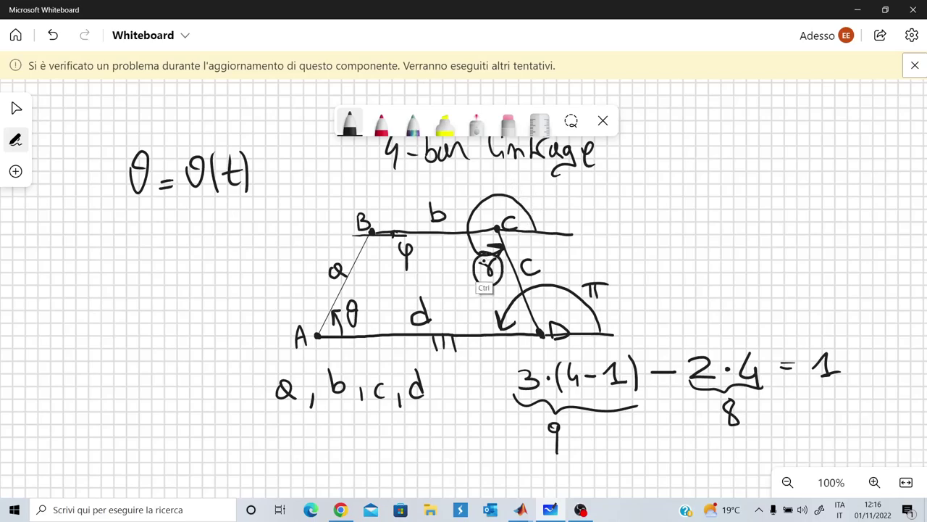
{"action": "key", "text": "ctrl+z"}
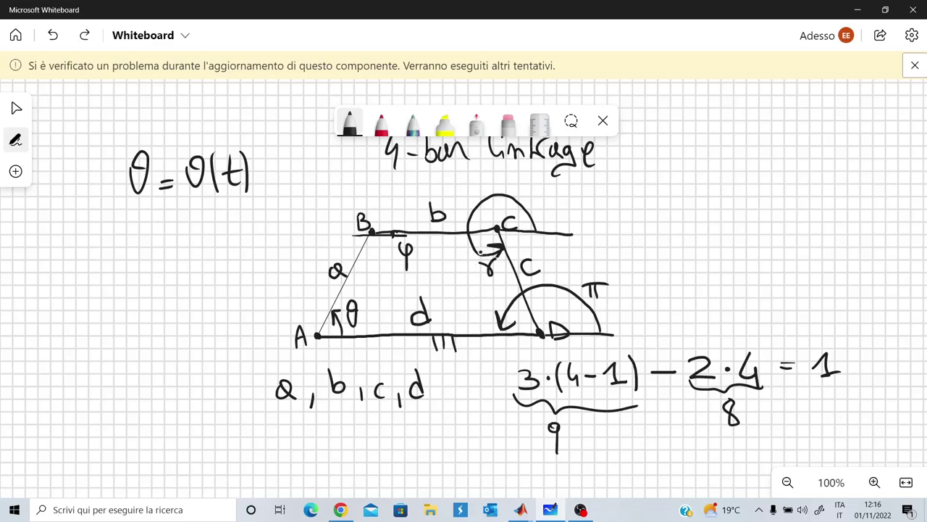
Write 'γ = γ(t)' below 'θ = θ(t)'.
{"action": "mouse_move", "coordinate": [132, 225]}
{"action": "left_mouse_down"}
{"action": "mouse_move", "coordinate": [156, 223]}
{"action": "mouse_move", "coordinate": [174, 249]}
{"action": "left_mouse_up"}
{"action": "mouse_move", "coordinate": [181, 223]}
{"action": "left_mouse_down"}
{"action": "mouse_move", "coordinate": [203, 234]}
{"action": "mouse_move", "coordinate": [213, 223]}
{"action": "left_mouse_up"}
{"action": "mouse_move", "coordinate": [230, 222]}
{"action": "left_mouse_down"}
{"action": "mouse_move", "coordinate": [229, 253]}
{"action": "mouse_move", "coordinate": [236, 231]}
{"action": "left_mouse_up"}
{"action": "left_click_drag", "start_coordinate": [235, 222], "coordinate": [239, 262]}
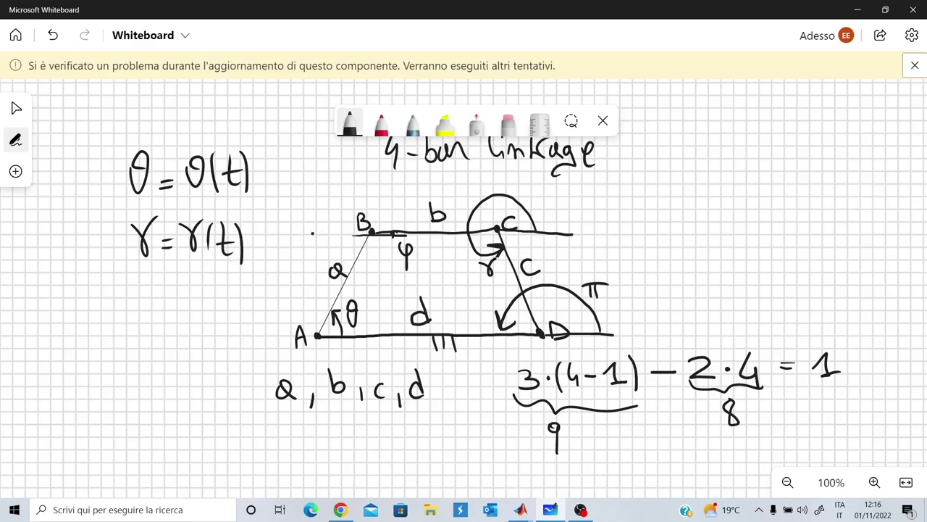
{"action": "left_click", "coordinate": [353, 232]}
{"action": "mouse_move", "coordinate": [174, 137]}
{"action": "left_mouse_down"}
{"action": "mouse_move", "coordinate": [130, 210]}
{"action": "mouse_move", "coordinate": [268, 184]}
{"action": "mouse_move", "coordinate": [239, 141]}
{"action": "mouse_move", "coordinate": [176, 135]}
{"action": "left_mouse_up"}
{"action": "key", "text": "ctrl+z"}
Write 'θ = ωt' beneath 'γ = γ(t)'.
{"action": "mouse_move", "coordinate": [160, 141]}
{"action": "left_mouse_down"}
{"action": "mouse_move", "coordinate": [120, 155]}
{"action": "mouse_move", "coordinate": [231, 200]}
{"action": "mouse_move", "coordinate": [171, 129]}
{"action": "left_mouse_up"}
{"action": "key", "text": "ctrl+z"}
{"action": "mouse_move", "coordinate": [116, 307]}
{"action": "left_mouse_down"}
{"action": "mouse_move", "coordinate": [108, 323]}
{"action": "mouse_move", "coordinate": [124, 312]}
{"action": "mouse_move", "coordinate": [152, 323]}
{"action": "left_mouse_up"}
{"action": "mouse_move", "coordinate": [138, 319]}
{"action": "left_mouse_down"}
{"action": "mouse_move", "coordinate": [188, 312]}
{"action": "mouse_move", "coordinate": [209, 328]}
{"action": "left_mouse_up"}
{"action": "left_click_drag", "start_coordinate": [194, 310], "coordinate": [212, 309]}
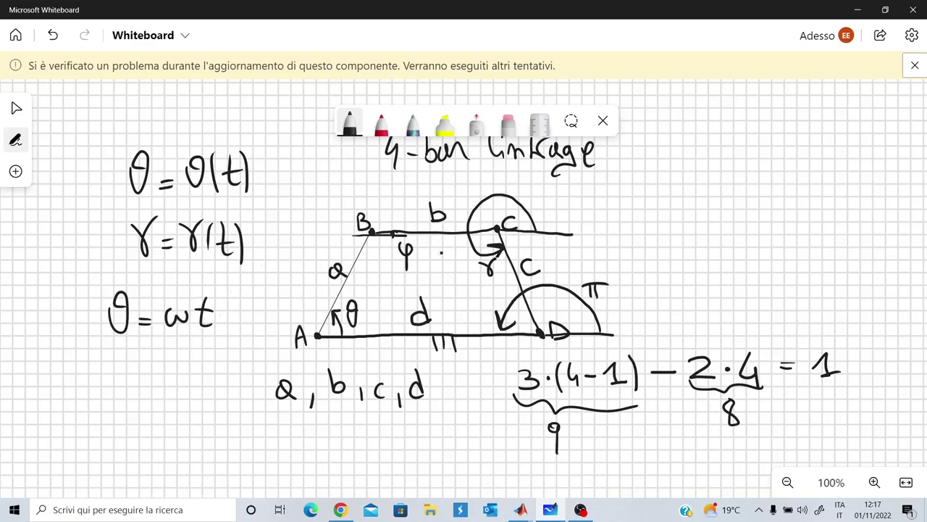
Draw and undo stray ovals around link AB, the a label and point A.
{"action": "mouse_move", "coordinate": [373, 230]}
{"action": "left_mouse_down"}
{"action": "mouse_move", "coordinate": [347, 218]}
{"action": "mouse_move", "coordinate": [292, 241]}
{"action": "mouse_move", "coordinate": [291, 284]}
{"action": "mouse_move", "coordinate": [310, 330]}
{"action": "mouse_move", "coordinate": [331, 331]}
{"action": "mouse_move", "coordinate": [373, 283]}
{"action": "mouse_move", "coordinate": [375, 234]}
{"action": "left_mouse_up"}
{"action": "key", "text": "ctrl+z"}
{"action": "mouse_move", "coordinate": [151, 425]}
{"action": "left_mouse_down"}
{"action": "mouse_move", "coordinate": [139, 380]}
{"action": "mouse_move", "coordinate": [121, 377]}
{"action": "mouse_move", "coordinate": [103, 389]}
{"action": "mouse_move", "coordinate": [97, 423]}
{"action": "mouse_move", "coordinate": [109, 452]}
{"action": "mouse_move", "coordinate": [136, 458]}
{"action": "mouse_move", "coordinate": [149, 431]}
{"action": "left_mouse_up"}
{"action": "key", "text": "ctrl+z"}
{"action": "mouse_move", "coordinate": [350, 221]}
{"action": "left_mouse_down"}
{"action": "mouse_move", "coordinate": [319, 346]}
{"action": "mouse_move", "coordinate": [373, 239]}
{"action": "left_mouse_up"}
{"action": "key", "text": "ctrl+z"}
{"action": "mouse_move", "coordinate": [330, 291]}
{"action": "left_mouse_down"}
{"action": "mouse_move", "coordinate": [292, 293]}
{"action": "mouse_move", "coordinate": [264, 318]}
{"action": "mouse_move", "coordinate": [258, 357]}
{"action": "mouse_move", "coordinate": [280, 380]}
{"action": "mouse_move", "coordinate": [309, 386]}
{"action": "mouse_move", "coordinate": [342, 374]}
{"action": "mouse_move", "coordinate": [343, 293]}
{"action": "left_mouse_up"}
{"action": "key", "text": "ctrl+z"}
Sketch a V-shaped angle at the upper right, then undo its hatching and right arm.
{"action": "mouse_move", "coordinate": [522, 206]}
{"action": "left_mouse_down"}
{"action": "mouse_move", "coordinate": [484, 231]}
{"action": "mouse_move", "coordinate": [501, 314]}
{"action": "mouse_move", "coordinate": [567, 300]}
{"action": "mouse_move", "coordinate": [525, 194]}
{"action": "left_mouse_up"}
{"action": "left_click_drag", "start_coordinate": [730, 245], "coordinate": [824, 151]}
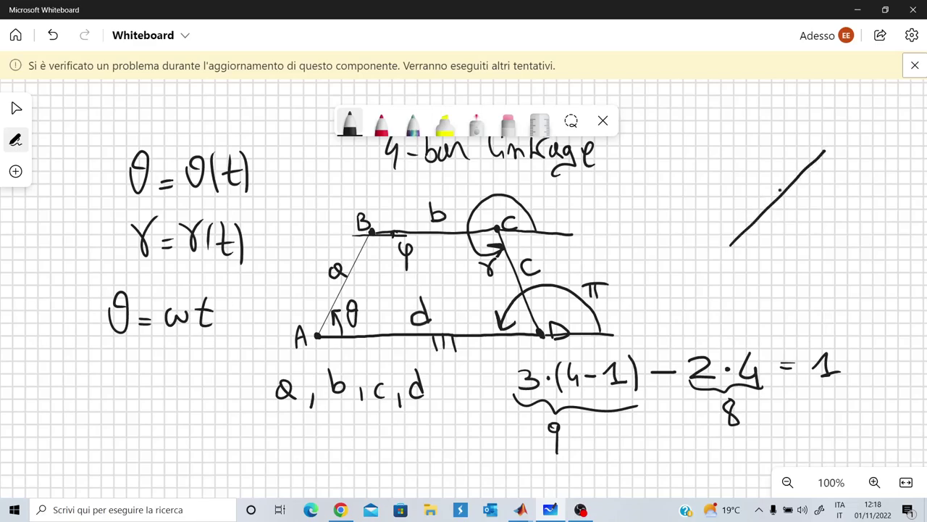
{"action": "mouse_move", "coordinate": [807, 149]}
{"action": "left_mouse_down"}
{"action": "mouse_move", "coordinate": [850, 143]}
{"action": "mouse_move", "coordinate": [832, 120]}
{"action": "mouse_move", "coordinate": [791, 139]}
{"action": "mouse_move", "coordinate": [810, 152]}
{"action": "left_mouse_up"}
{"action": "mouse_move", "coordinate": [729, 242]}
{"action": "left_mouse_down"}
{"action": "mouse_move", "coordinate": [673, 213]}
{"action": "mouse_move", "coordinate": [637, 150]}
{"action": "mouse_move", "coordinate": [715, 149]}
{"action": "mouse_move", "coordinate": [686, 123]}
{"action": "mouse_move", "coordinate": [623, 135]}
{"action": "mouse_move", "coordinate": [657, 170]}
{"action": "mouse_move", "coordinate": [649, 176]}
{"action": "left_mouse_up"}
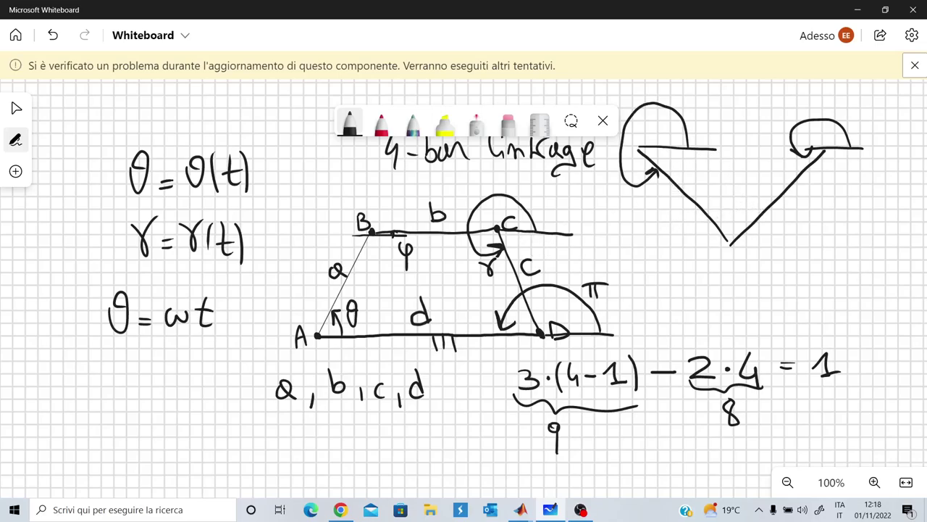
{"action": "mouse_move", "coordinate": [746, 197]}
{"action": "left_mouse_down"}
{"action": "mouse_move", "coordinate": [719, 200]}
{"action": "mouse_move", "coordinate": [709, 212]}
{"action": "mouse_move", "coordinate": [722, 219]}
{"action": "mouse_move", "coordinate": [751, 201]}
{"action": "mouse_move", "coordinate": [757, 209]}
{"action": "left_mouse_up"}
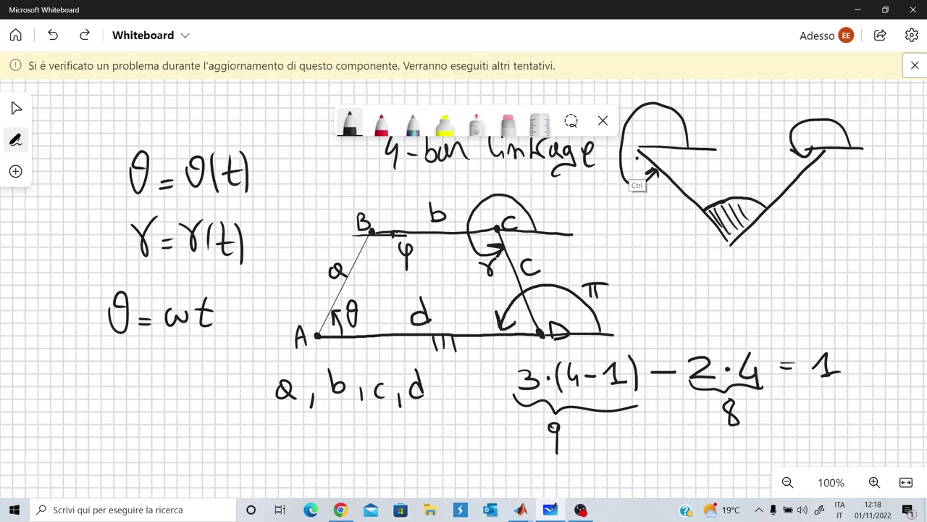
{"action": "key", "text": "ctrl+z"}
{"action": "key", "text": "ctrl+z"}
{"action": "key", "text": "ctrl+z"}
{"action": "key", "text": "ctrl+z"}
{"action": "key", "text": "ctrl+z"}
{"action": "key", "text": "ctrl+z"}
{"action": "key", "text": "ctrl+z"}
{"action": "key", "text": "ctrl+z"}
{"action": "key", "text": "ctrl+z"}
{"action": "key", "text": "ctrl+z"}
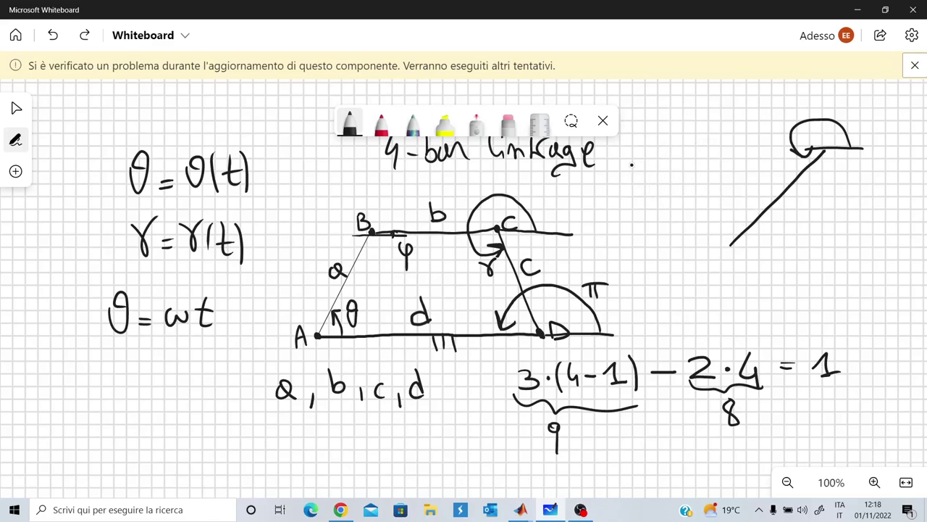
{"action": "key", "text": "ctrl+z"}
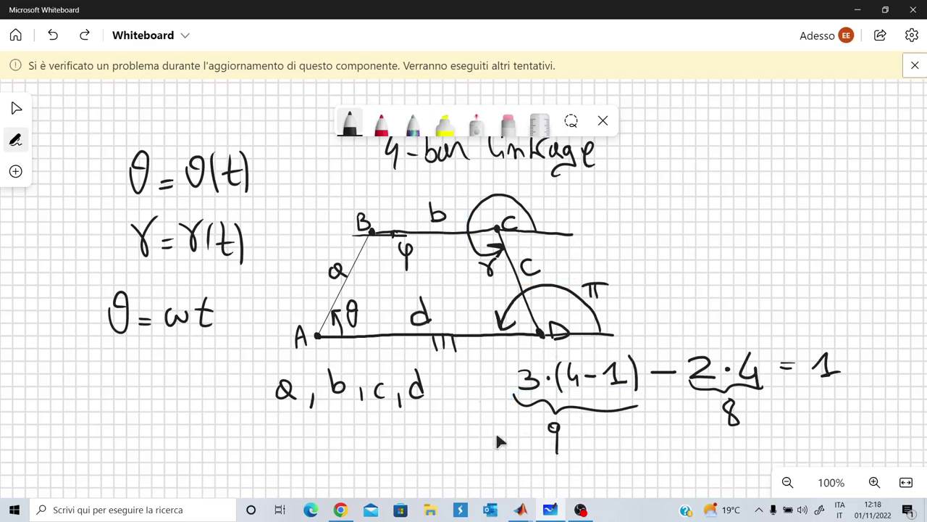
{"action": "mouse_move", "coordinate": [533, 513]}
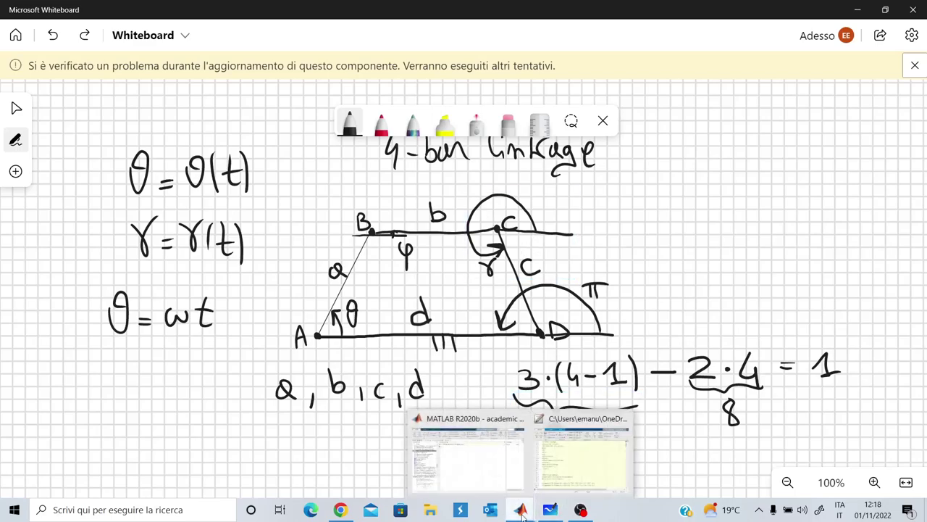
{"action": "left_click", "coordinate": [583, 471]}
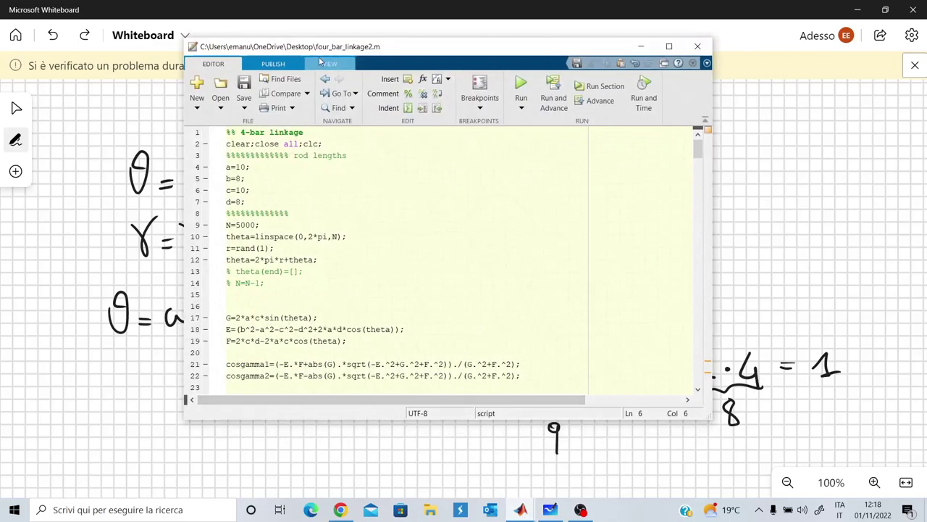
{"action": "left_click_drag", "start_coordinate": [320, 50], "coordinate": [357, 57]}
{"action": "left_click", "coordinate": [705, 53]}
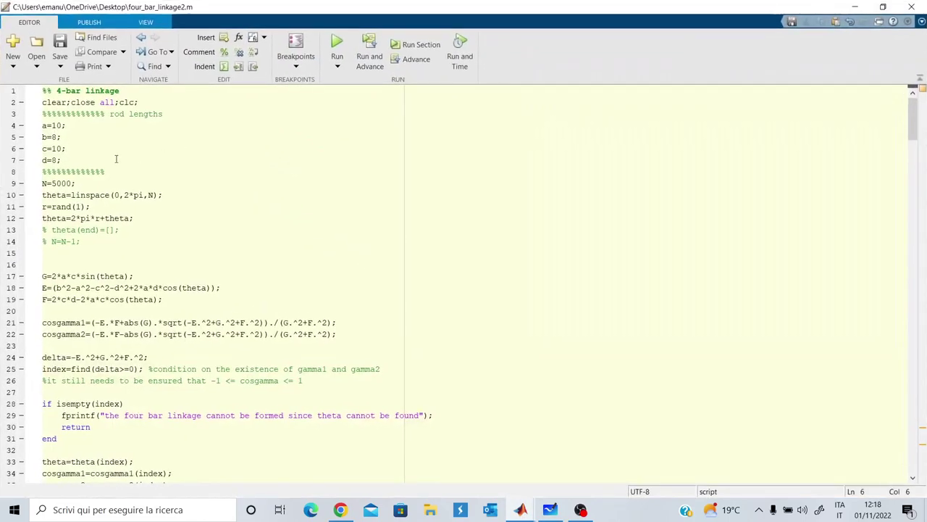
{"action": "left_click_drag", "start_coordinate": [72, 162], "coordinate": [42, 124]}
{"action": "left_click", "coordinate": [57, 126]}
{"action": "left_click_drag", "start_coordinate": [251, 5], "coordinate": [598, 103]}
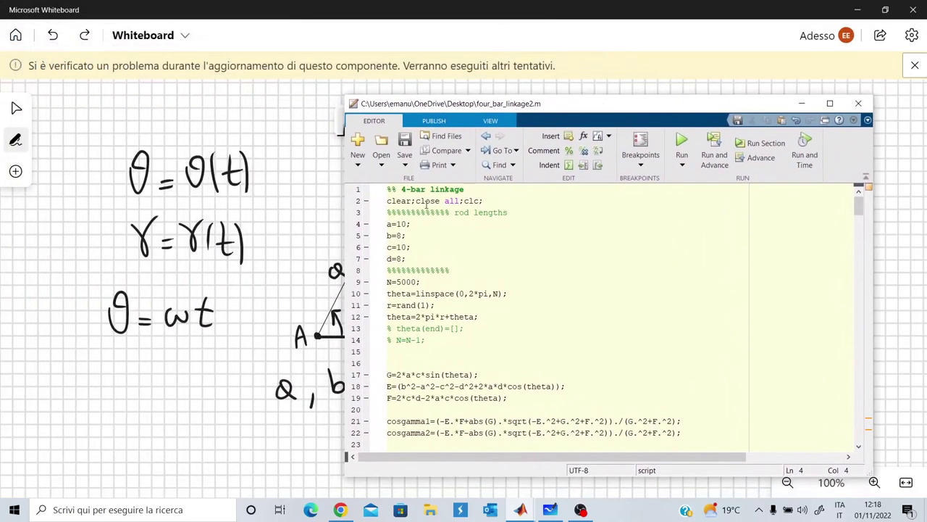
{"action": "left_click_drag", "start_coordinate": [411, 224], "coordinate": [387, 247]}
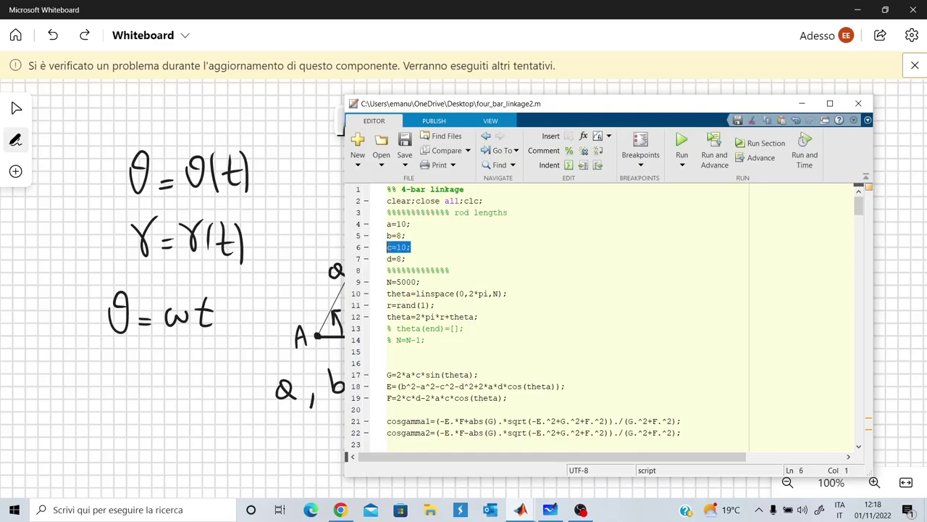
{"action": "left_click", "coordinate": [321, 152]}
{"action": "scroll", "coordinate": [685, 190], "scroll_direction": "down", "scroll_amount": 2}
{"action": "scroll", "coordinate": [651, 174], "scroll_direction": "down", "scroll_amount": 1, "text": "ctrl"}
{"action": "scroll", "coordinate": [666, 190], "scroll_direction": "up", "scroll_amount": 1}
{"action": "scroll", "coordinate": [599, 190], "scroll_direction": "up", "scroll_amount": 1}
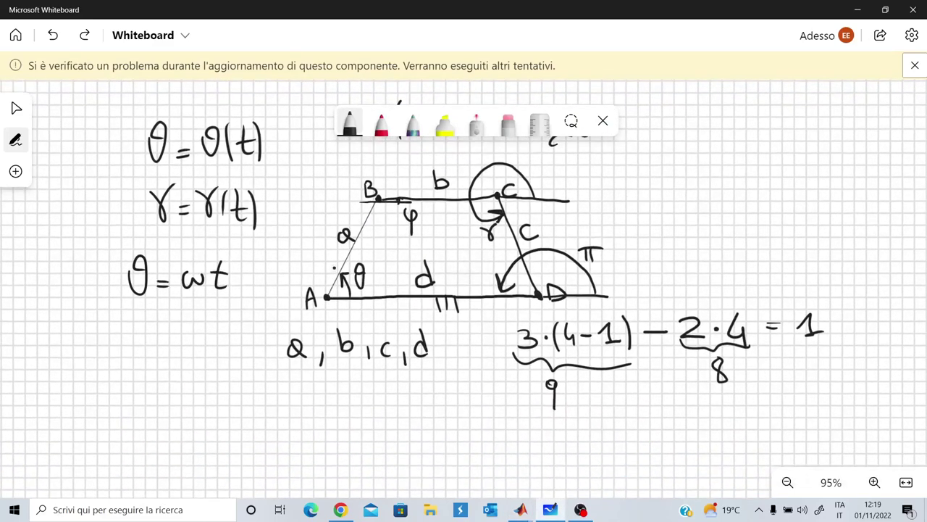
Add single, double and triple tick marks on links a, c and b.
{"action": "left_click_drag", "start_coordinate": [357, 233], "coordinate": [362, 227]}
{"action": "left_click_drag", "start_coordinate": [515, 218], "coordinate": [510, 236]}
{"action": "left_click", "coordinate": [441, 209]}
{"action": "left_click_drag", "start_coordinate": [421, 188], "coordinate": [419, 198]}
{"action": "mouse_move", "coordinate": [432, 193]}
{"action": "left_mouse_down"}
{"action": "mouse_move", "coordinate": [430, 207]}
{"action": "mouse_move", "coordinate": [439, 208]}
{"action": "left_mouse_up"}
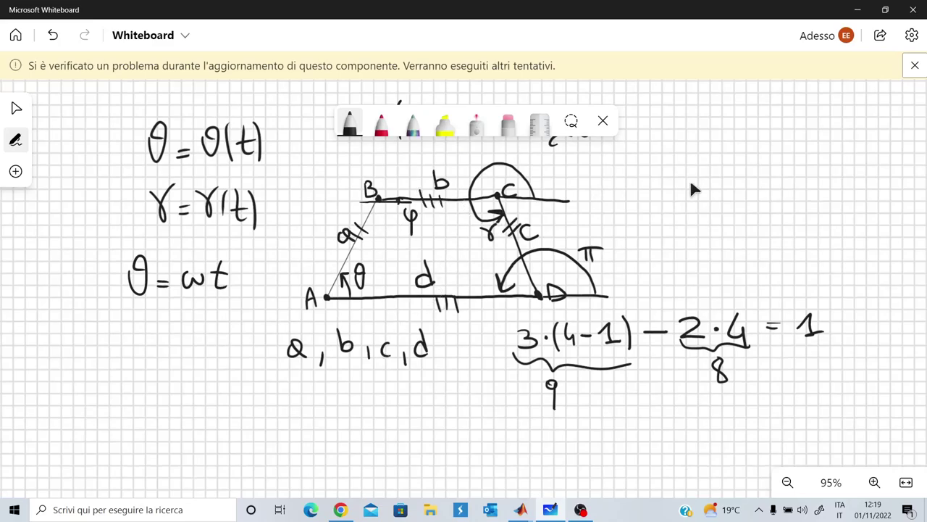
Briefly visit the MATLAB script editor at line 5, then return to the whiteboard.
{"action": "mouse_move", "coordinate": [530, 514]}
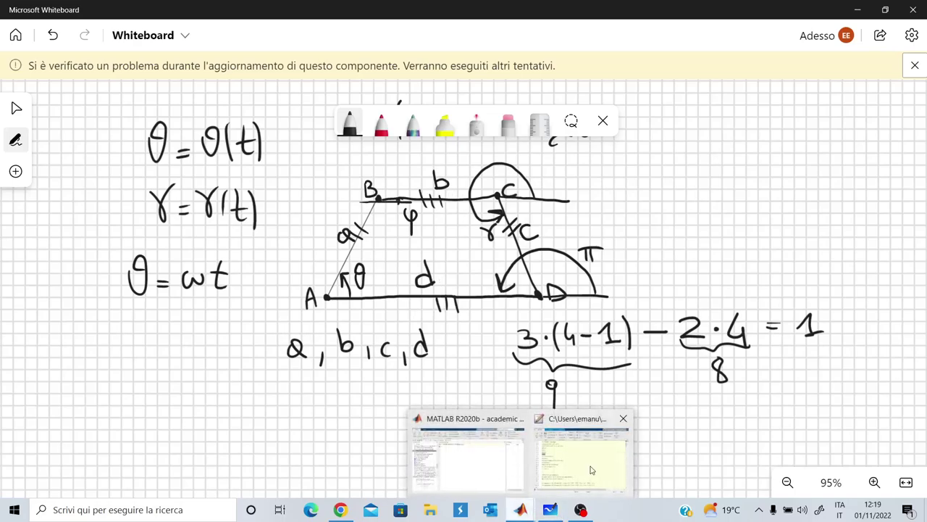
{"action": "left_click", "coordinate": [616, 435]}
{"action": "left_click", "coordinate": [432, 235]}
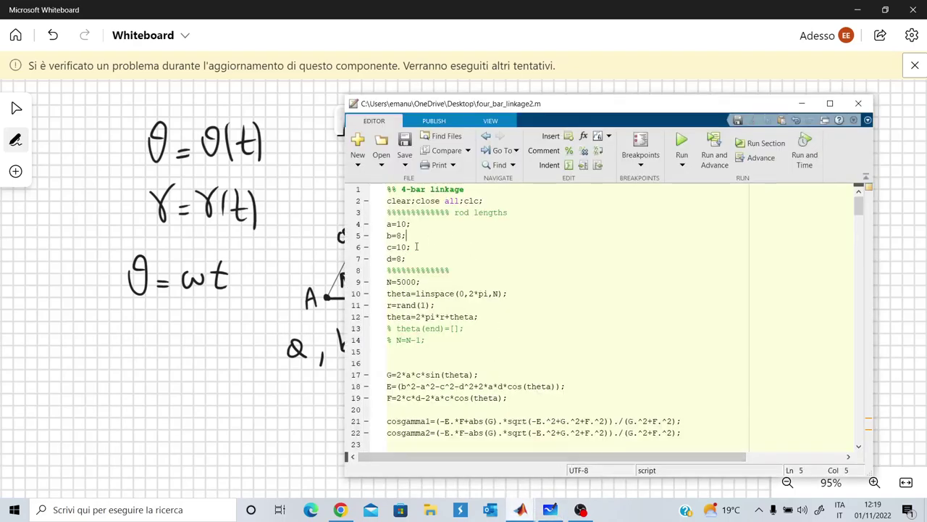
{"action": "left_click", "coordinate": [251, 388]}
{"action": "scroll", "coordinate": [267, 418], "scroll_direction": "down", "scroll_amount": 3}
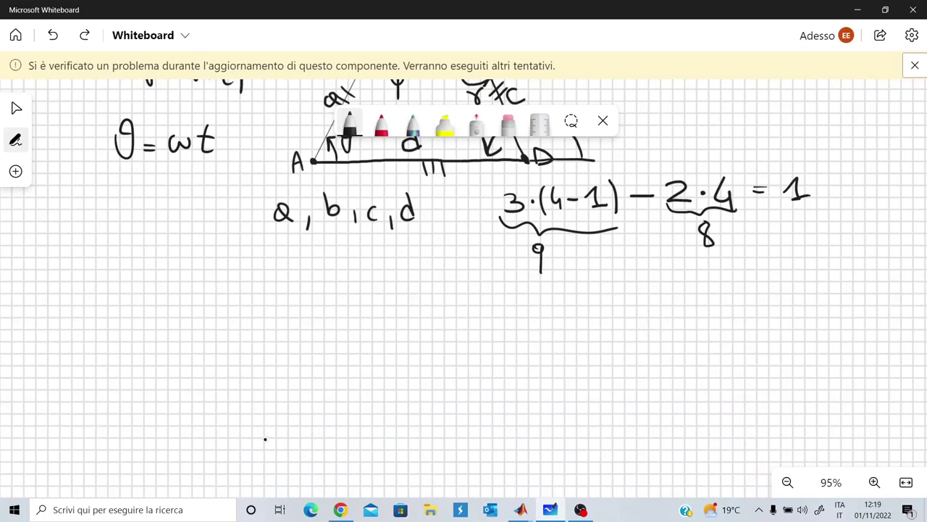
Draw a parallelogram with sides labelled 10, 8, 10 and 8.
{"action": "left_click_drag", "start_coordinate": [266, 439], "coordinate": [339, 303]}
{"action": "mouse_move", "coordinate": [259, 359]}
{"action": "left_mouse_down"}
{"action": "mouse_move", "coordinate": [276, 347]}
{"action": "mouse_move", "coordinate": [284, 352]}
{"action": "left_mouse_up"}
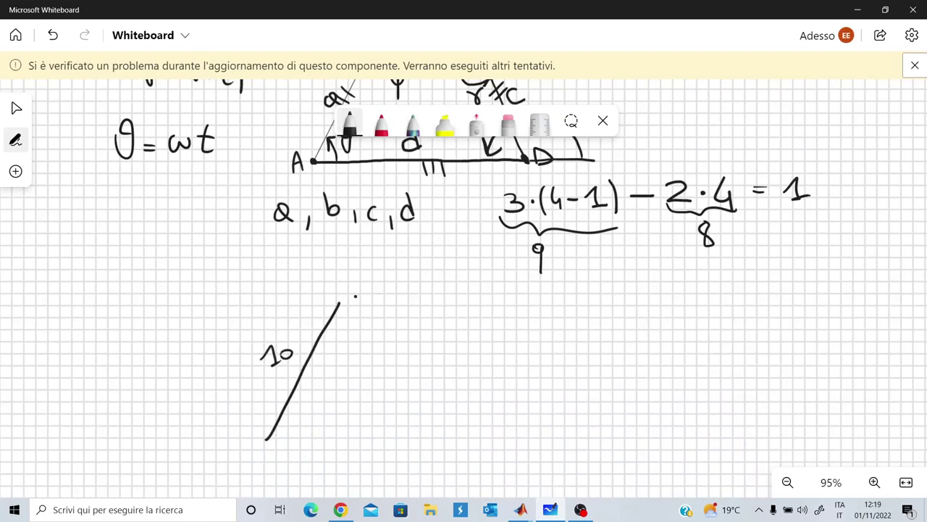
{"action": "left_click_drag", "start_coordinate": [343, 299], "coordinate": [521, 299]}
{"action": "left_click_drag", "start_coordinate": [435, 273], "coordinate": [438, 271]}
{"action": "left_click_drag", "start_coordinate": [522, 299], "coordinate": [455, 441]}
{"action": "mouse_move", "coordinate": [511, 343]}
{"action": "left_mouse_down"}
{"action": "mouse_move", "coordinate": [504, 355]}
{"action": "mouse_move", "coordinate": [524, 345]}
{"action": "left_mouse_up"}
{"action": "left_click_drag", "start_coordinate": [267, 435], "coordinate": [464, 436]}
{"action": "left_click_drag", "start_coordinate": [382, 452], "coordinate": [382, 445]}
{"action": "left_click", "coordinate": [286, 418]}
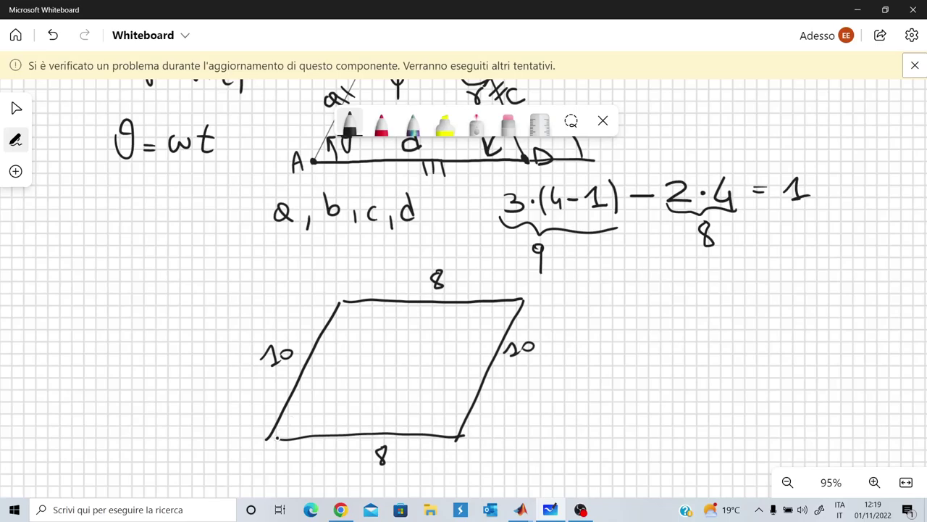